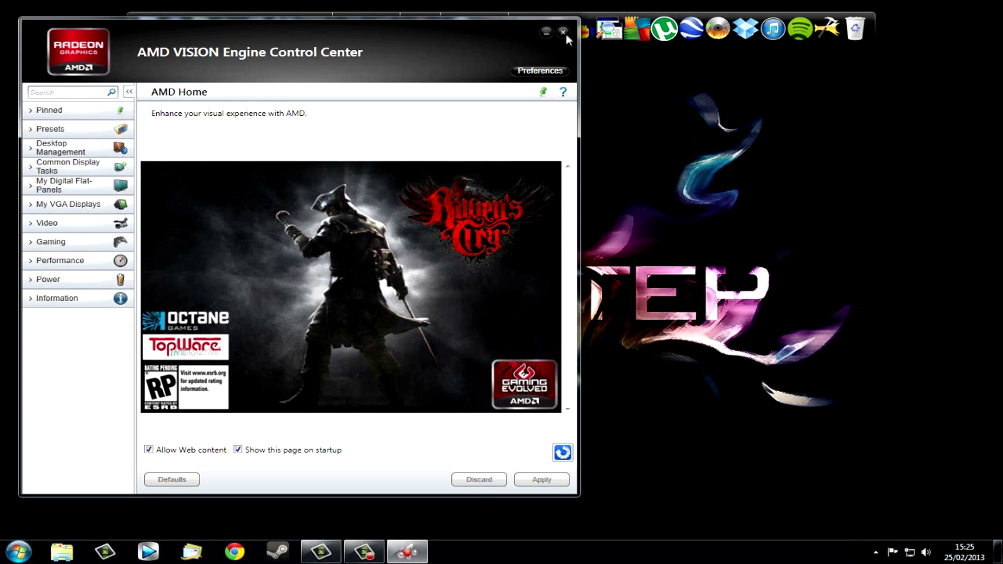
# Step: Close the AMD VISION Engine Control Center window to reveal the desktop
pyautogui.click(563, 32)
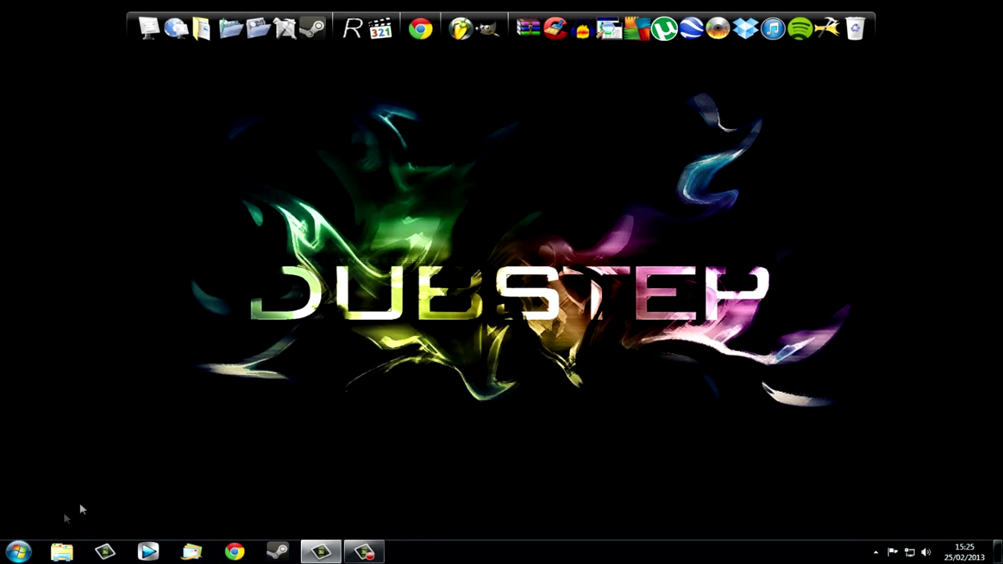
# Step: Open Programs and Features through Control Panel's 'Uninstall a program' link
pyautogui.click(21, 549)
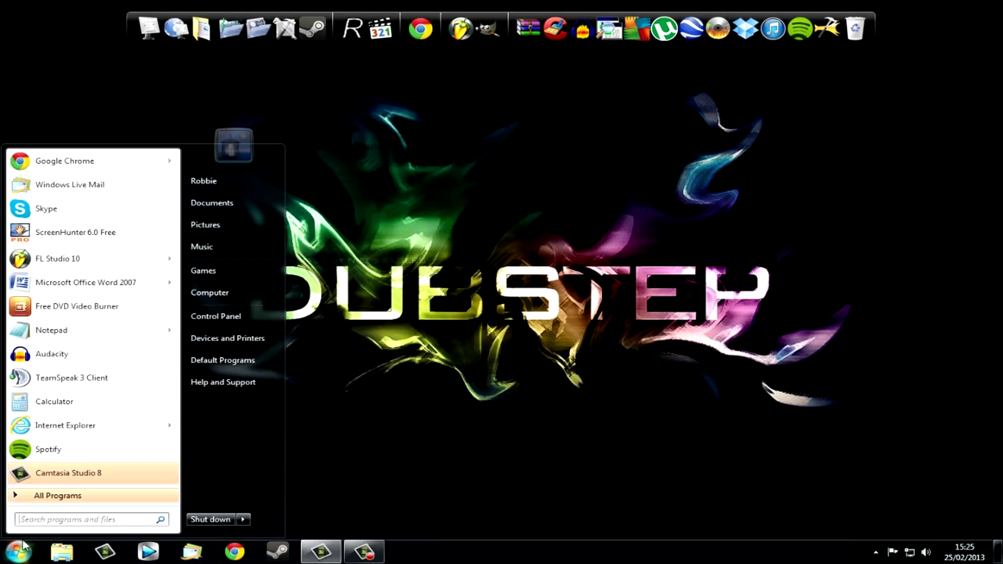
pyautogui.click(212, 317)
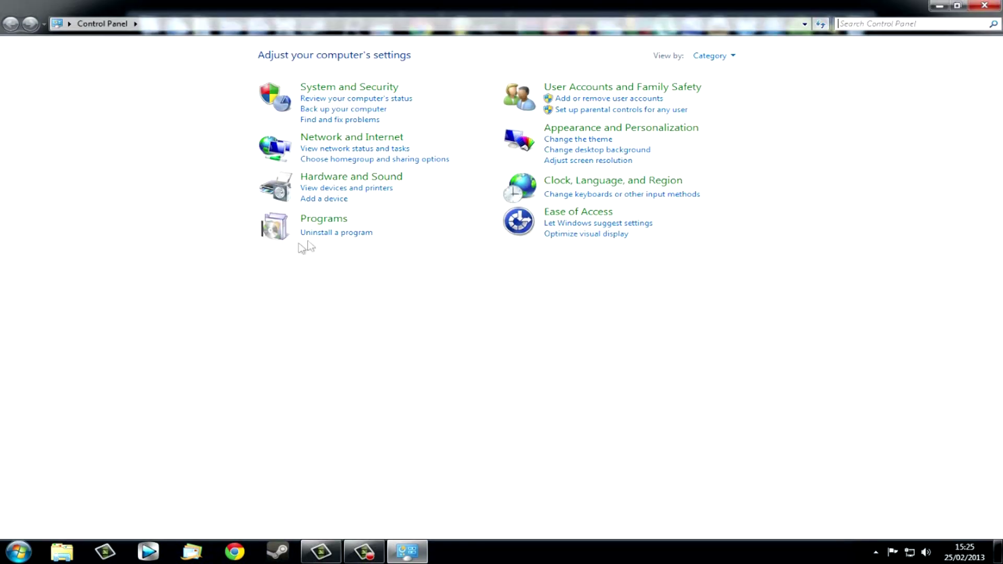
pyautogui.click(326, 232)
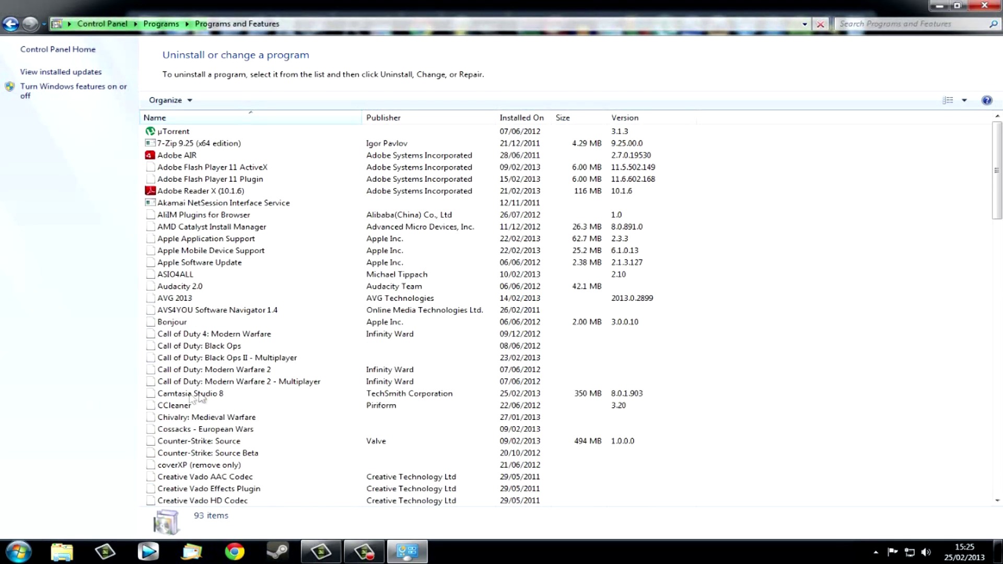
pyautogui.scroll(-2, 202, 298)
pyautogui.scroll(-10, 202, 298)
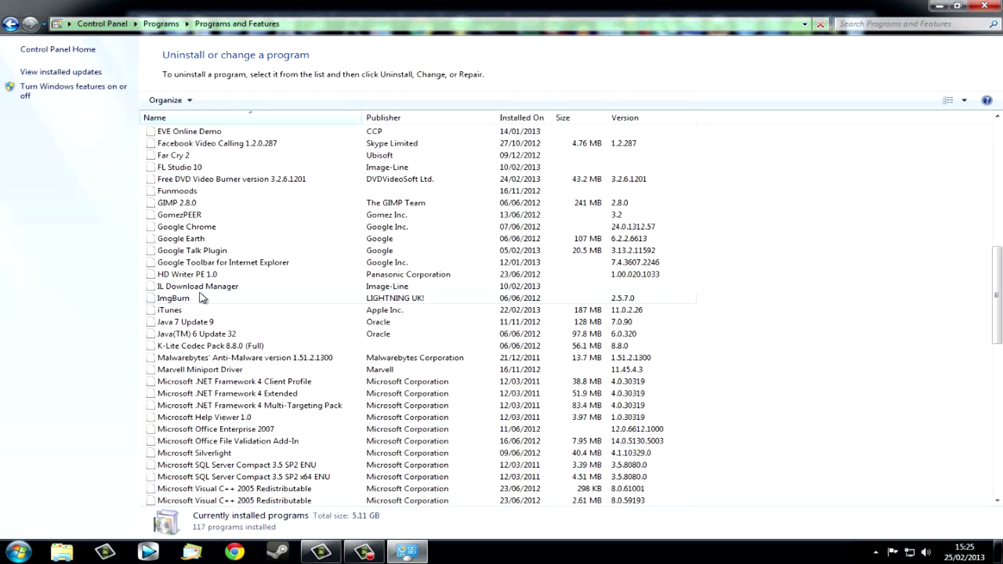
pyautogui.scroll(-1, 203, 298)
pyautogui.scroll(-1, 202, 298)
pyautogui.scroll(4, 202, 297)
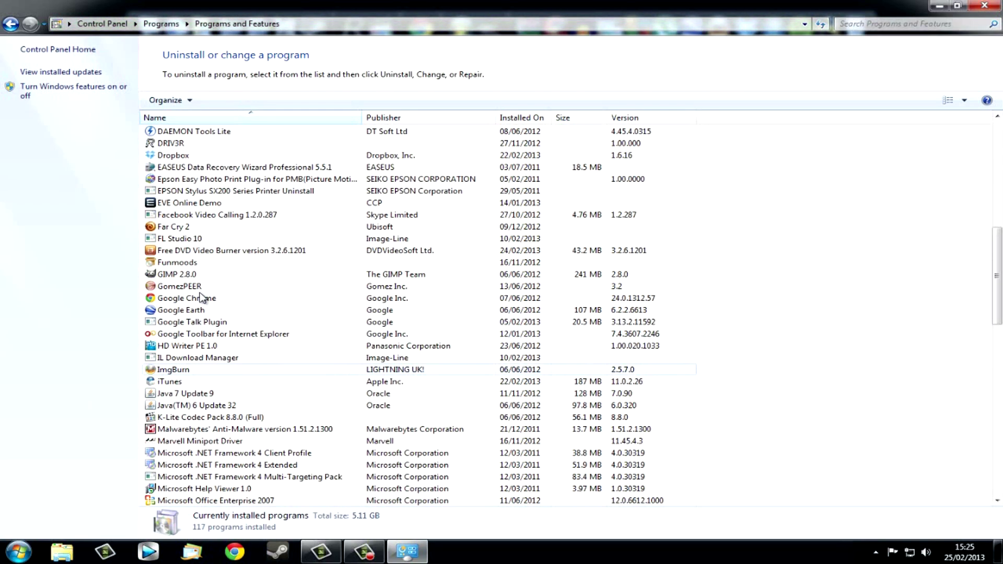
pyautogui.scroll(9, 202, 298)
pyautogui.scroll(6, 202, 298)
pyautogui.scroll(-5, 202, 298)
pyautogui.scroll(-5, 202, 298)
pyautogui.scroll(-5, 202, 298)
pyautogui.scroll(-5, 203, 298)
pyautogui.scroll(-7, 203, 296)
pyautogui.scroll(-2, 202, 297)
pyautogui.scroll(-1, 202, 296)
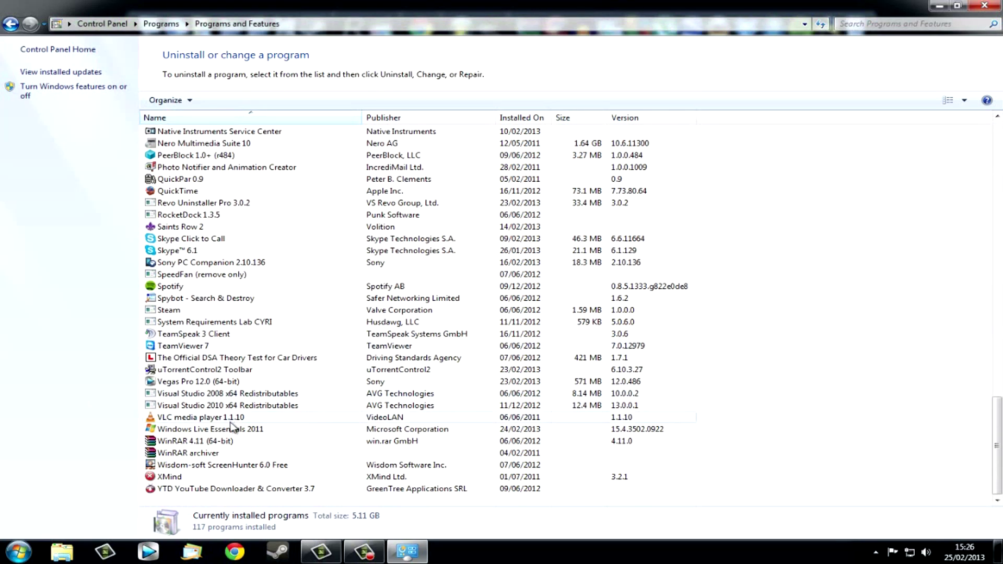
pyautogui.scroll(1, 227, 281)
pyautogui.scroll(3, 228, 281)
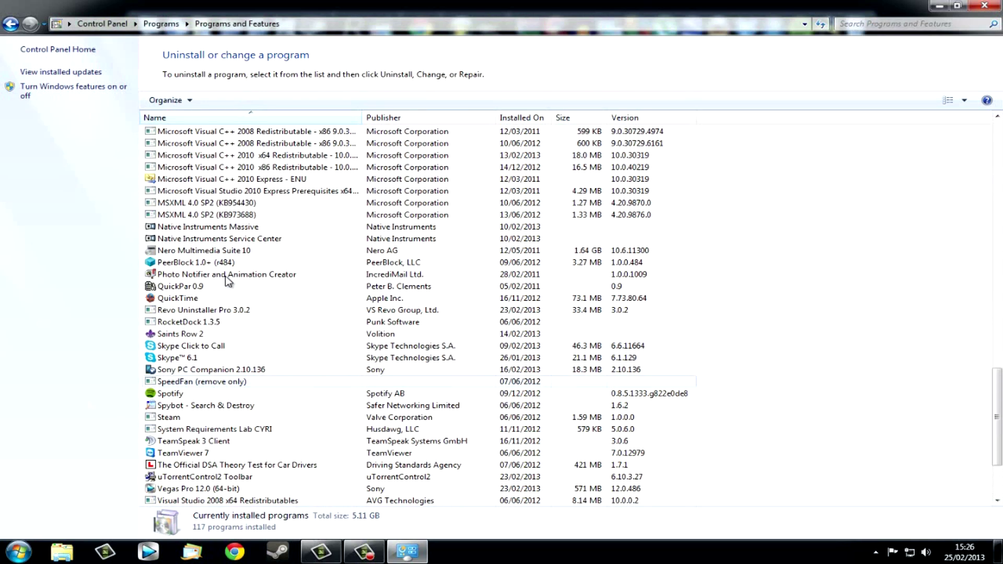
pyautogui.scroll(6, 227, 280)
pyautogui.scroll(2, 227, 281)
pyautogui.scroll(4, 227, 280)
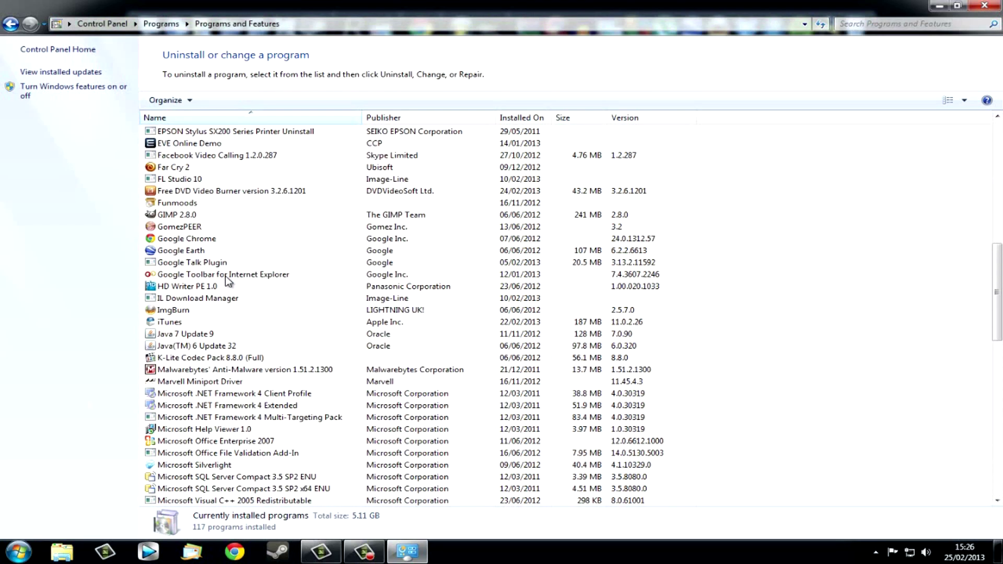
pyautogui.scroll(9, 215, 157)
pyautogui.scroll(6, 226, 193)
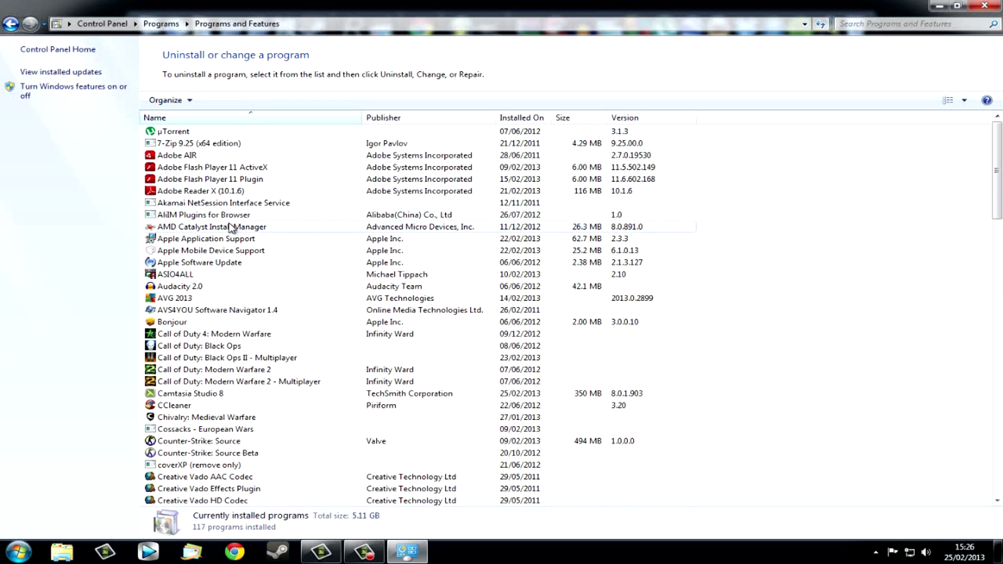
# Step: Run Change on AMD Catalyst Install Manager and confirm the Uninstall Manager option
pyautogui.click(186, 231)
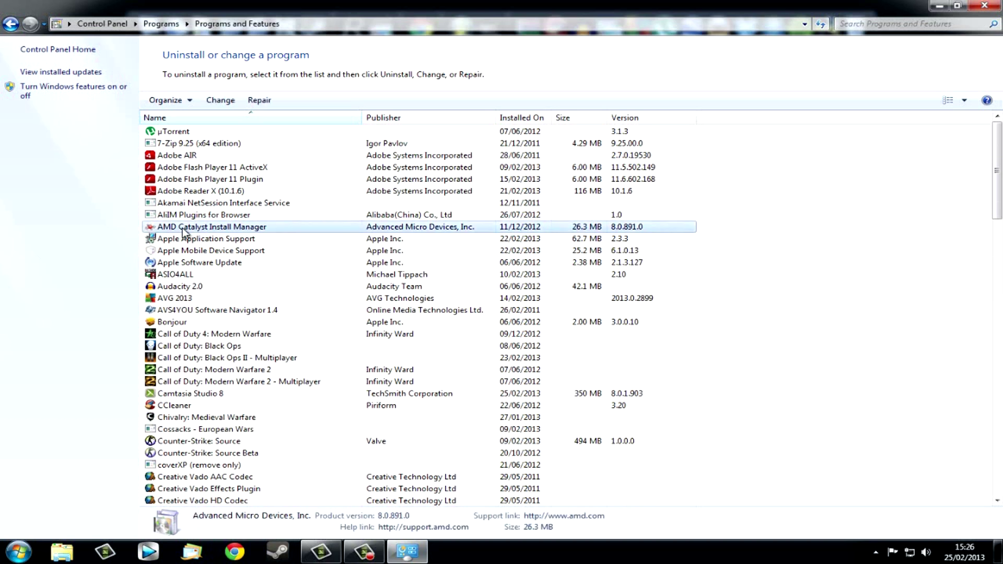
pyautogui.click(221, 100)
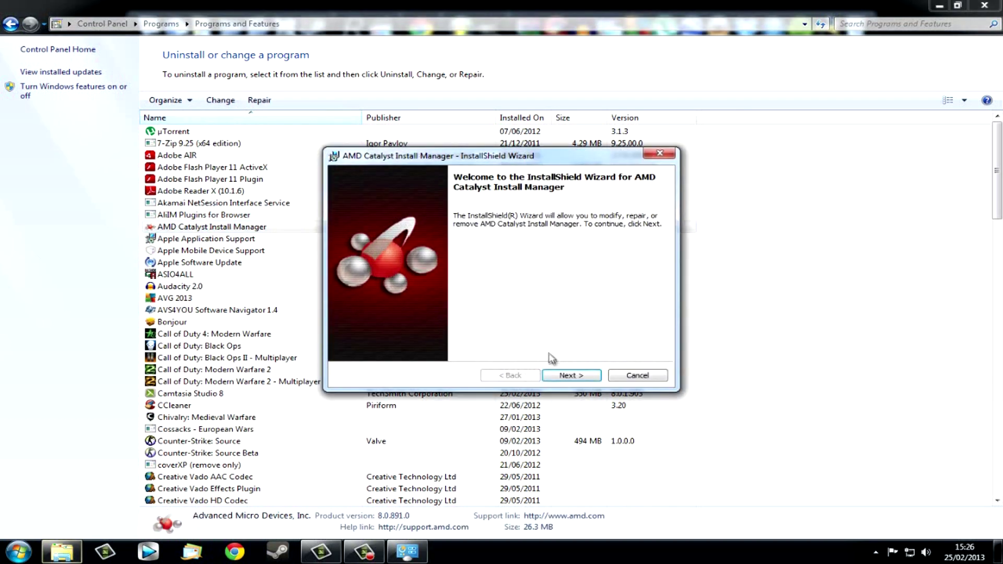
pyautogui.click(570, 375)
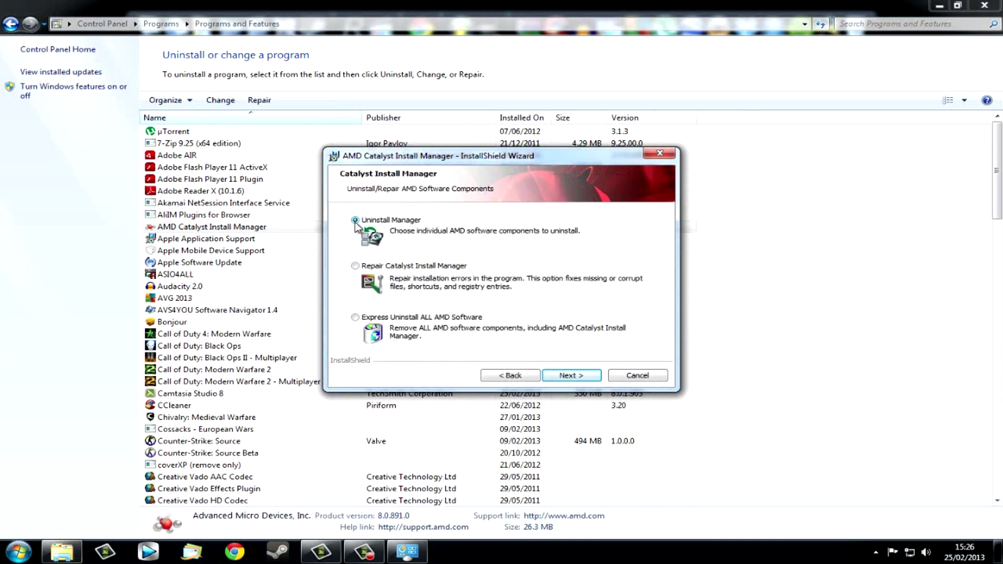
pyautogui.click(561, 377)
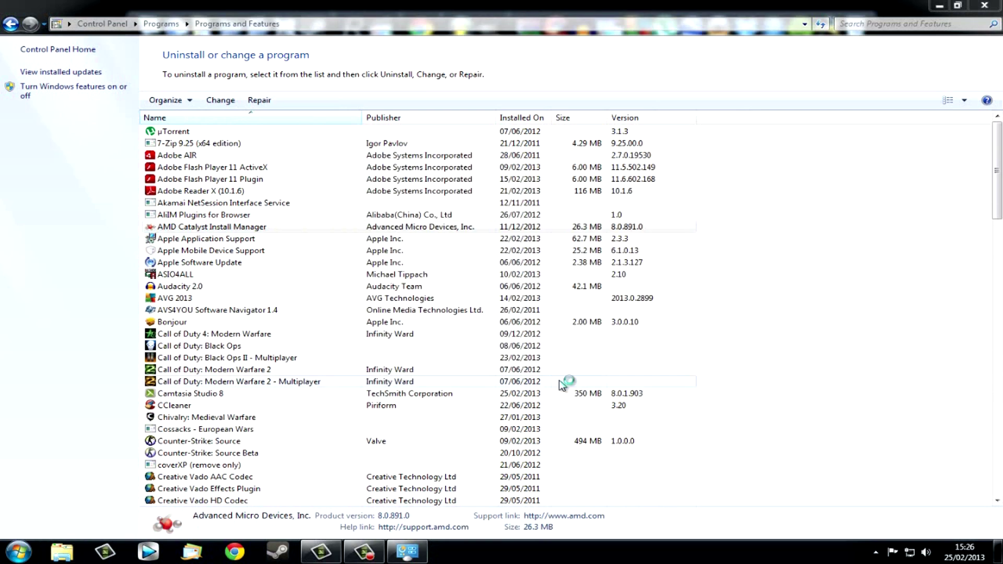
# Step: Close Programs and Features, then pick Custom uninstall to list the six AMD components
pyautogui.click(982, 7)
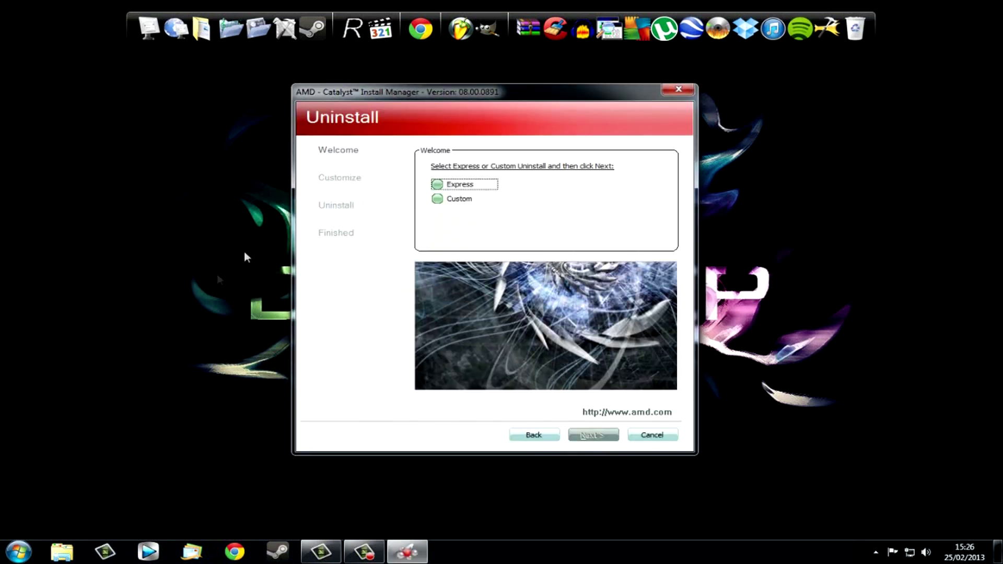
pyautogui.click(437, 199)
pyautogui.click(580, 436)
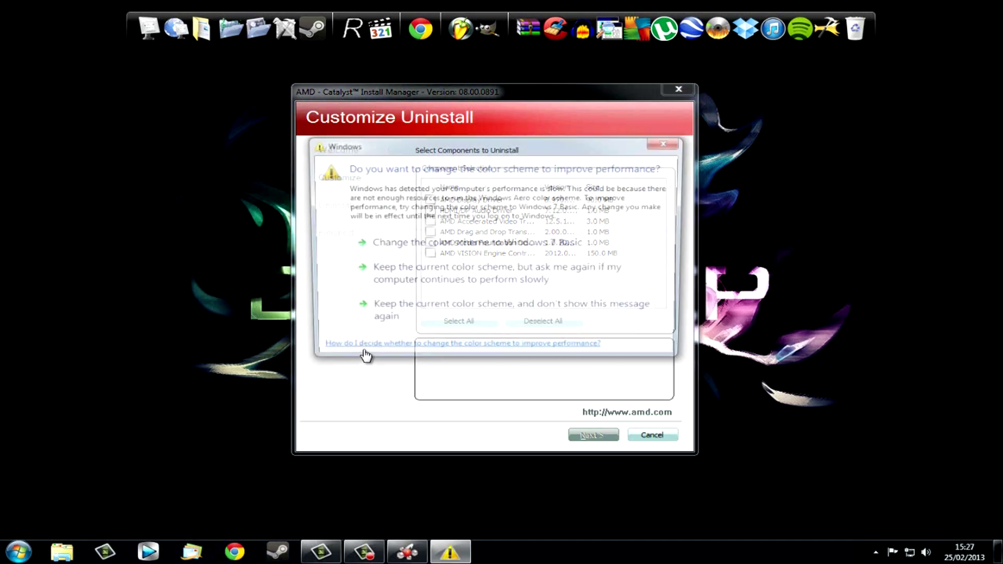
# Step: Dismiss the colour-scheme warning, cancel the uninstall, confirm exiting, and finish the wizard
pyautogui.click(668, 142)
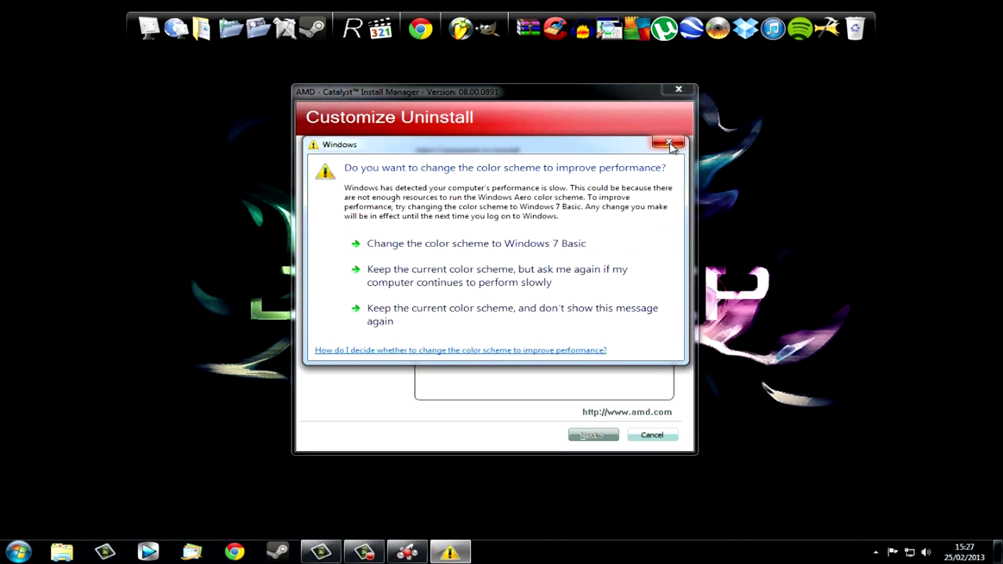
pyautogui.click(669, 143)
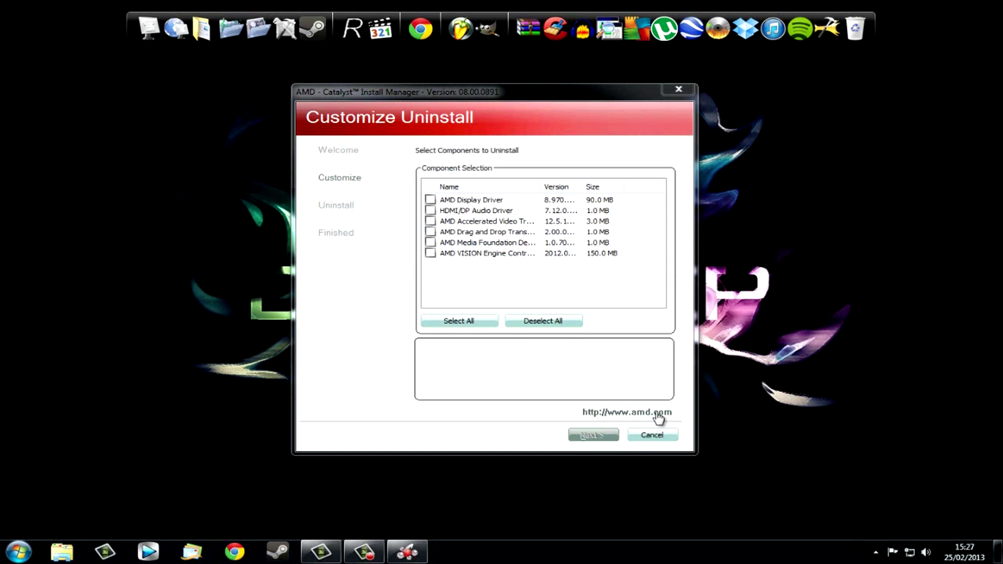
pyautogui.click(650, 436)
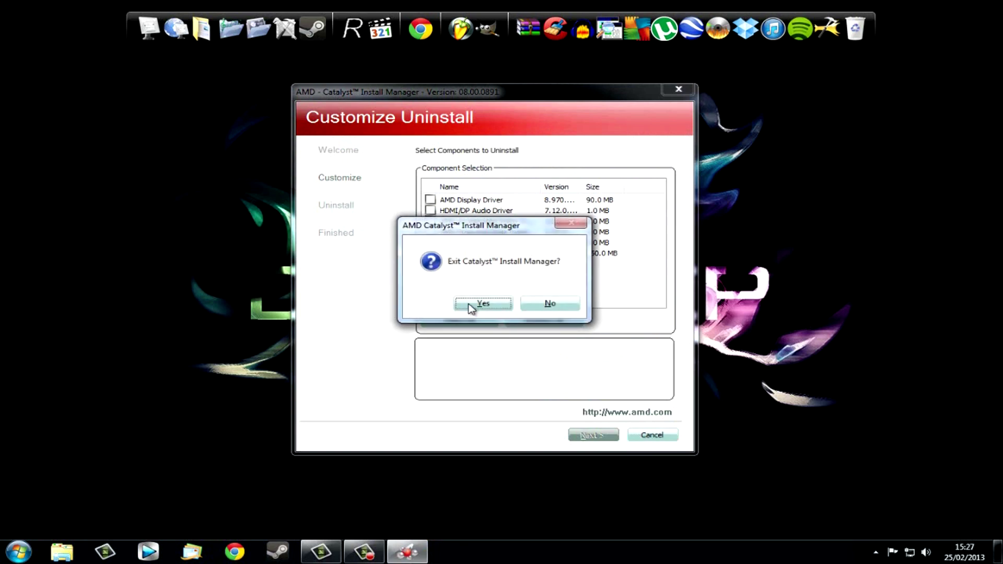
pyautogui.click(470, 306)
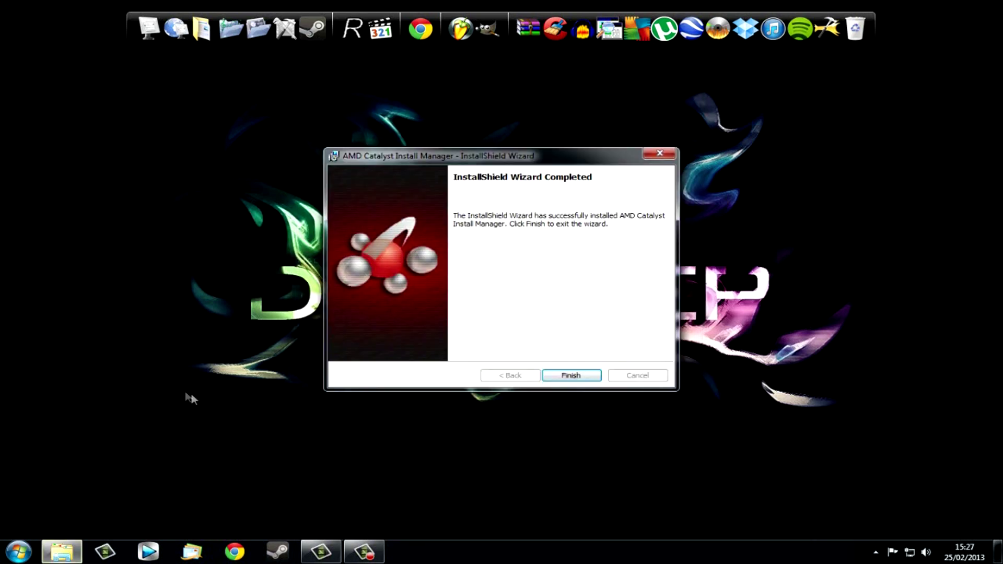
pyautogui.click(584, 381)
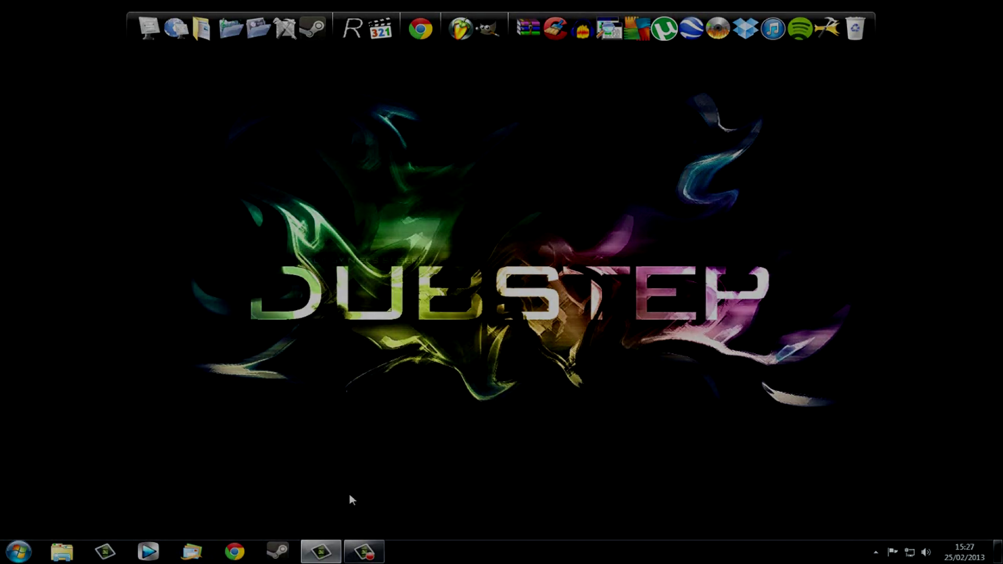
# Step: Dismiss the InstallShield Wizard Completed dialog, leaving the desktop idle
pyautogui.click(364, 552)
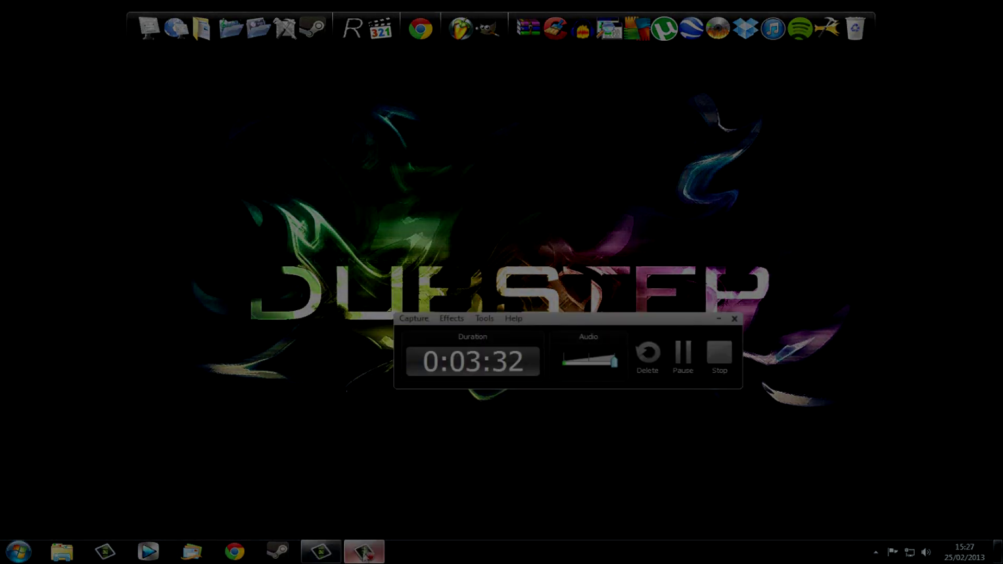